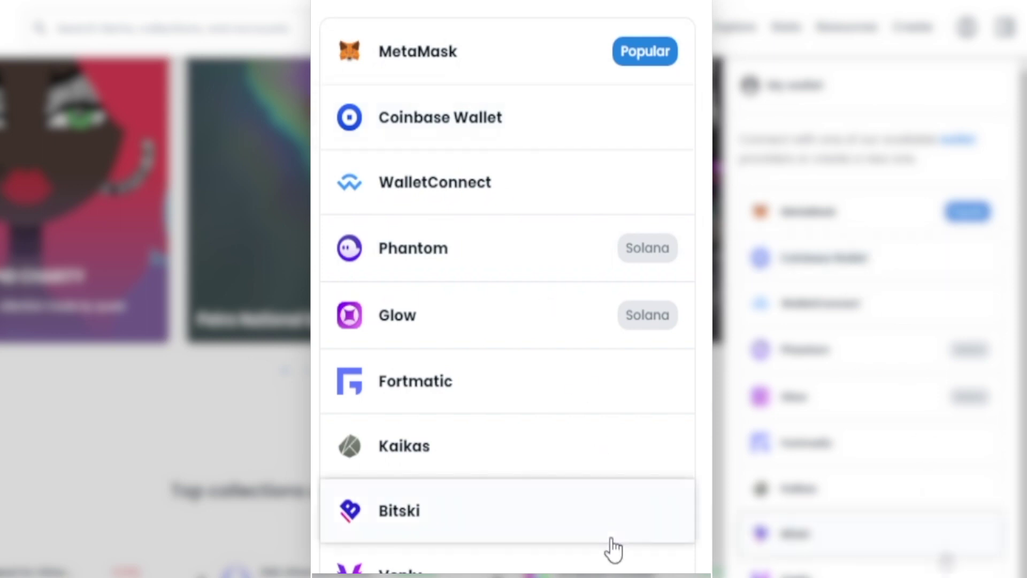
# Scroll OpenSea's wallet provider list down to reveal Fortmatic, Kaikas and Bitski
pyautogui.scroll(-2, 612, 546)
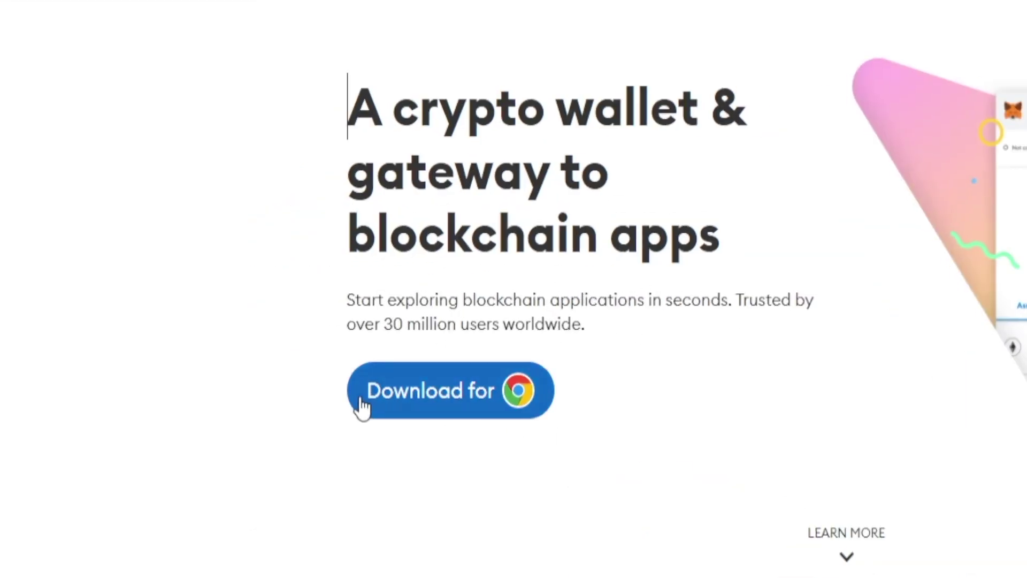
# Download the MetaMask extension for Chrome and close OpenSea's wallet providers panel
pyautogui.click(452, 393)
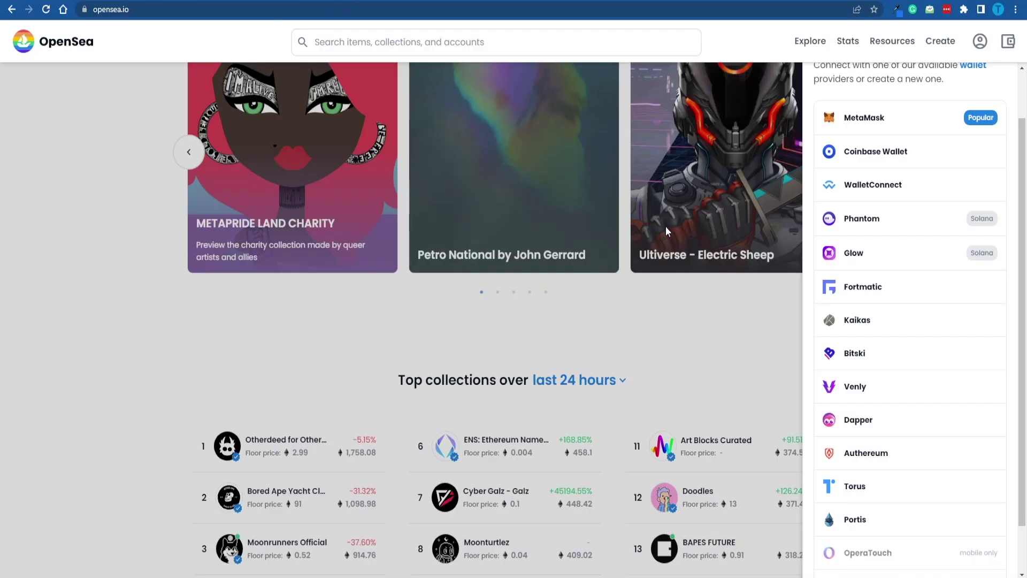
pyautogui.click(673, 314)
# Start a new OpenSea item and sign the welcome message in MetaMask
pyautogui.scroll(5, 811, 213)
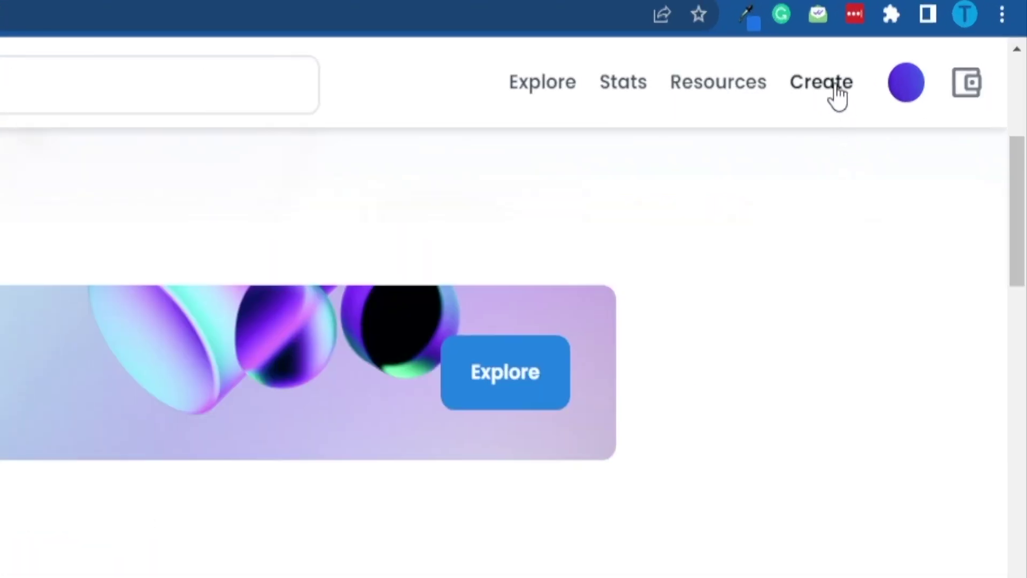
pyautogui.click(838, 95)
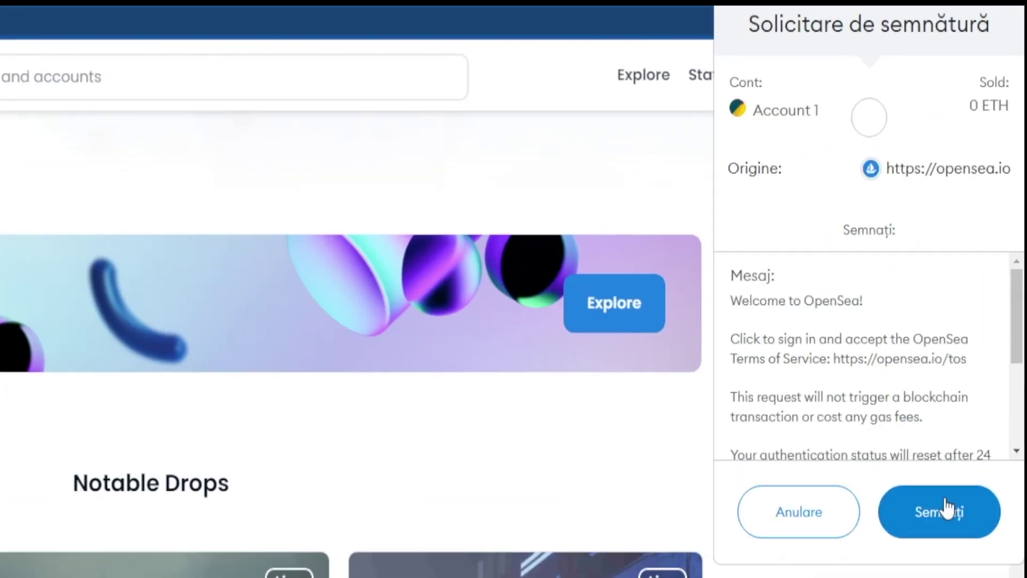
pyautogui.click(945, 509)
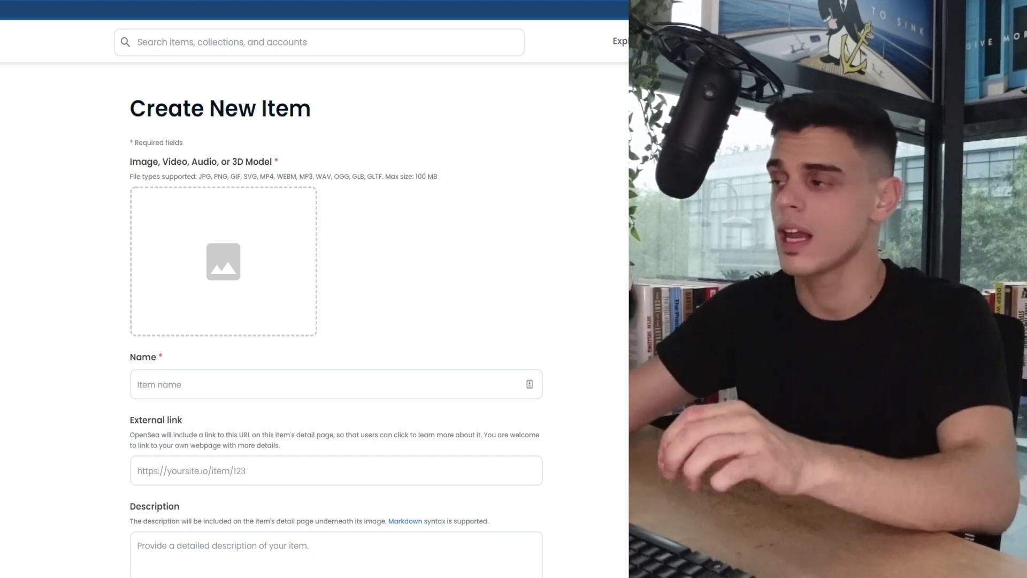
pyautogui.moveTo(239, 76); pyautogui.dragTo(323, 126)
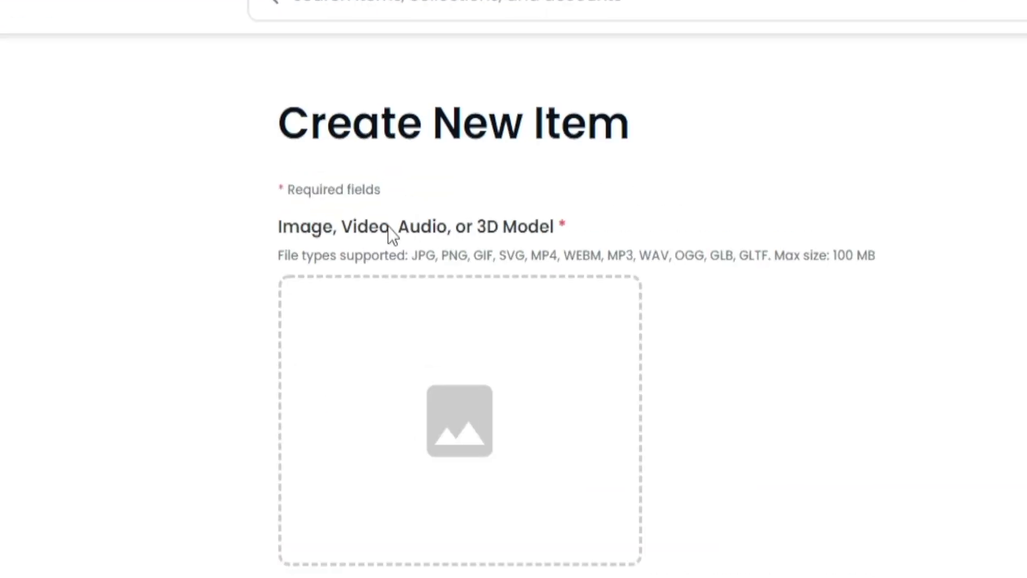
pyautogui.moveTo(342, 230); pyautogui.dragTo(561, 242)
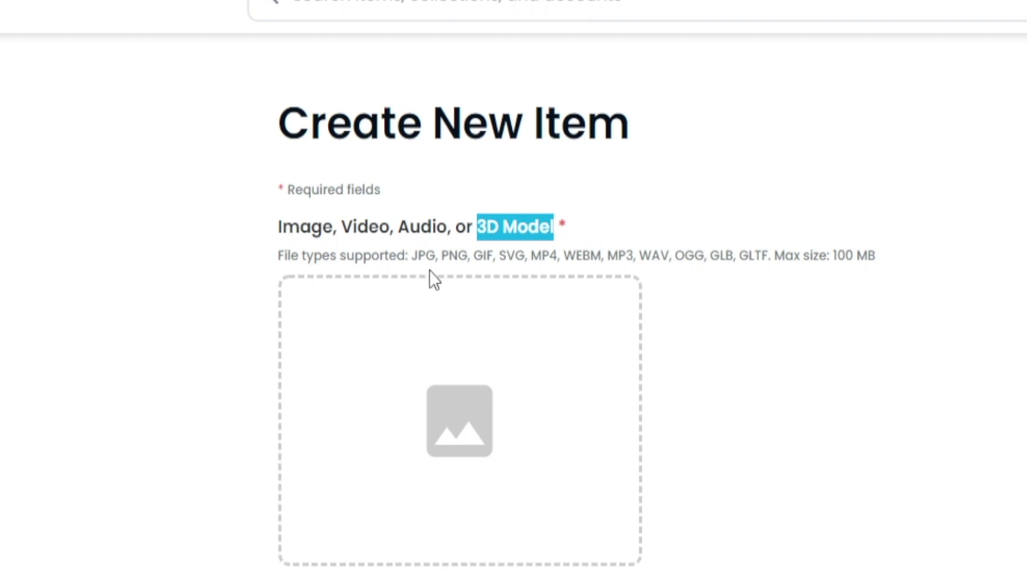
pyautogui.moveTo(414, 258); pyautogui.dragTo(893, 287)
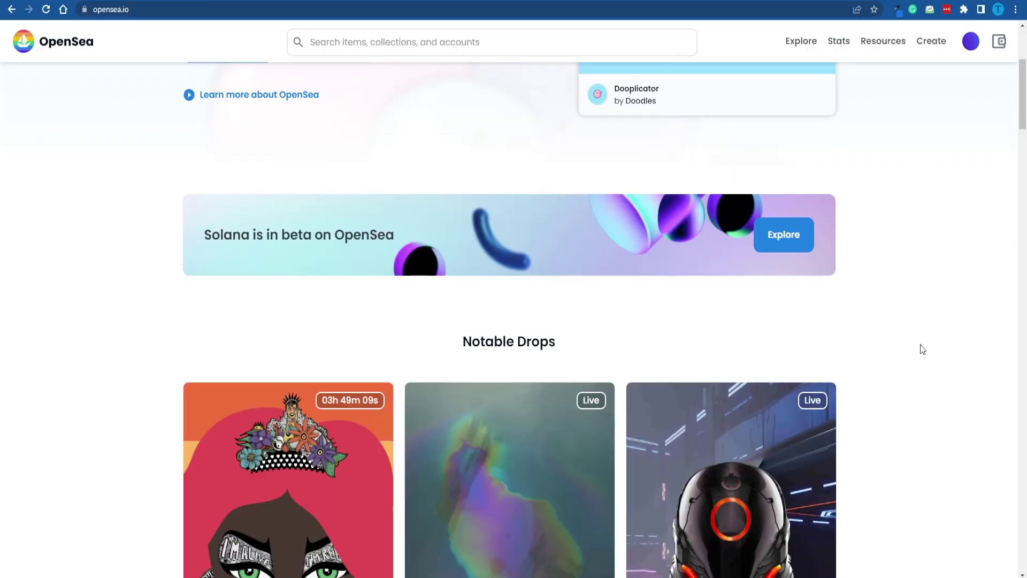
# Open the Explore > All NFTs listing and sort it by Price high to low
pyautogui.scroll(4, 927, 350)
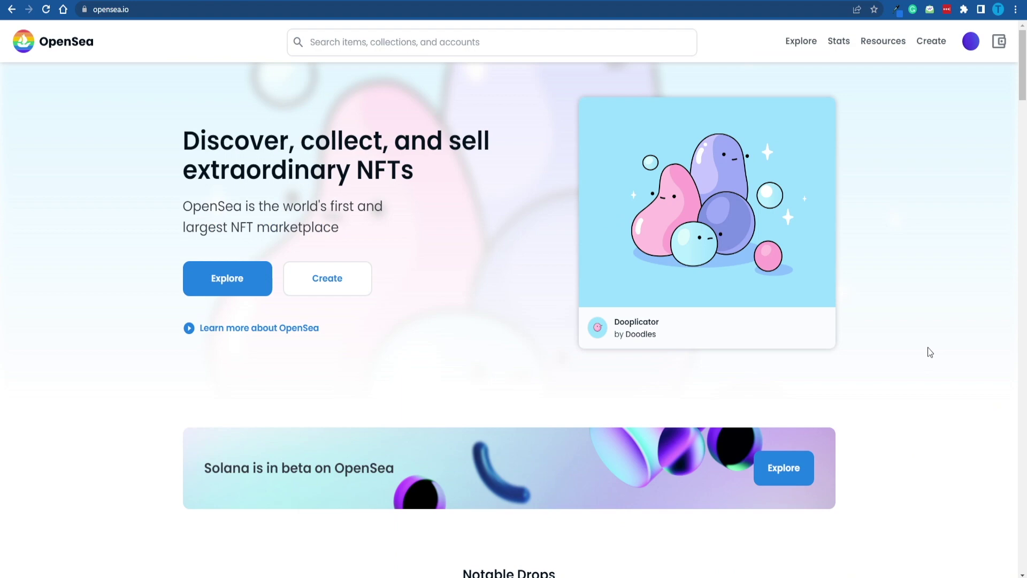
pyautogui.scroll(-10, 930, 351)
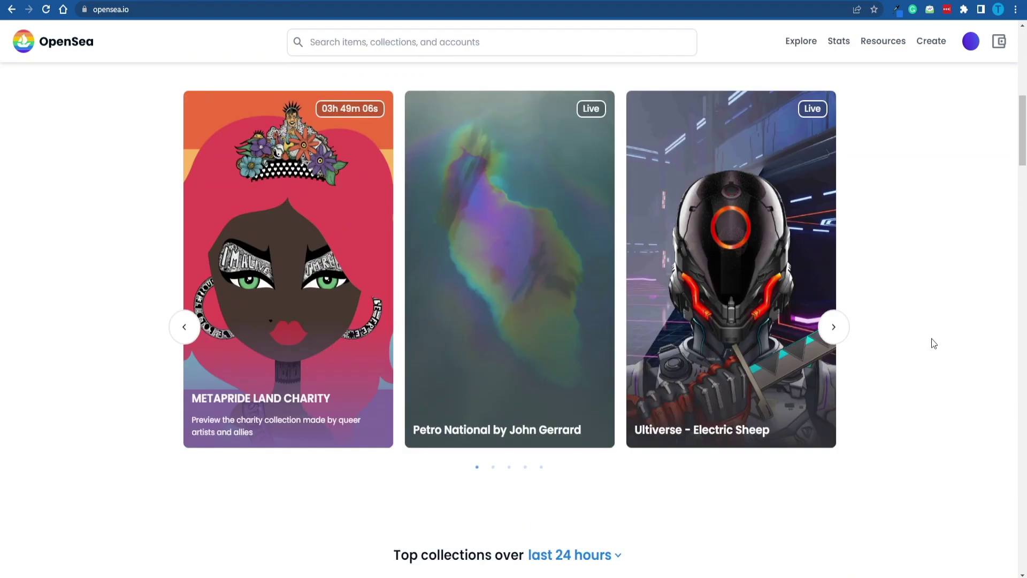
pyautogui.scroll(-5, 929, 343)
pyautogui.moveTo(809, 45)
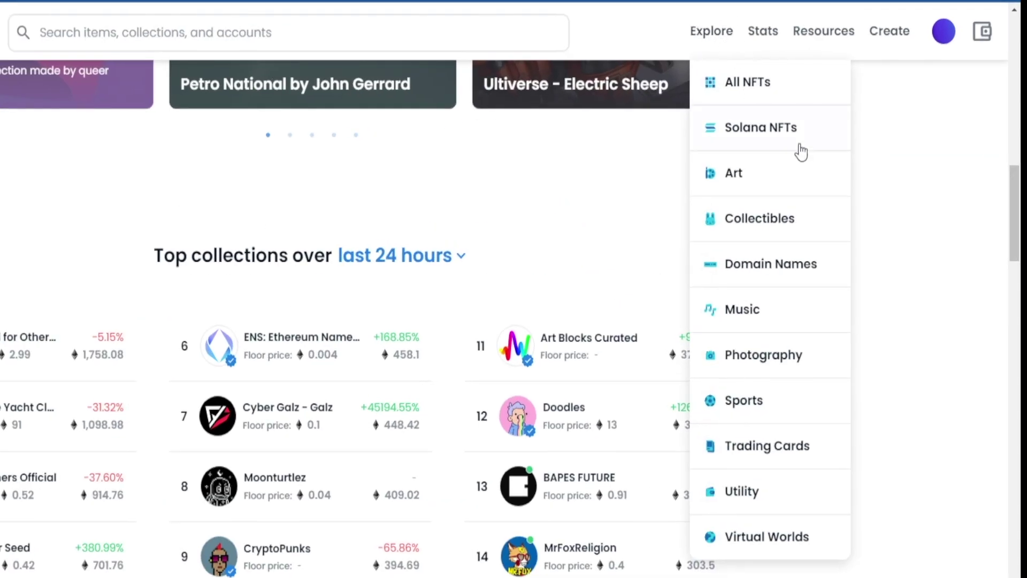
pyautogui.click(760, 85)
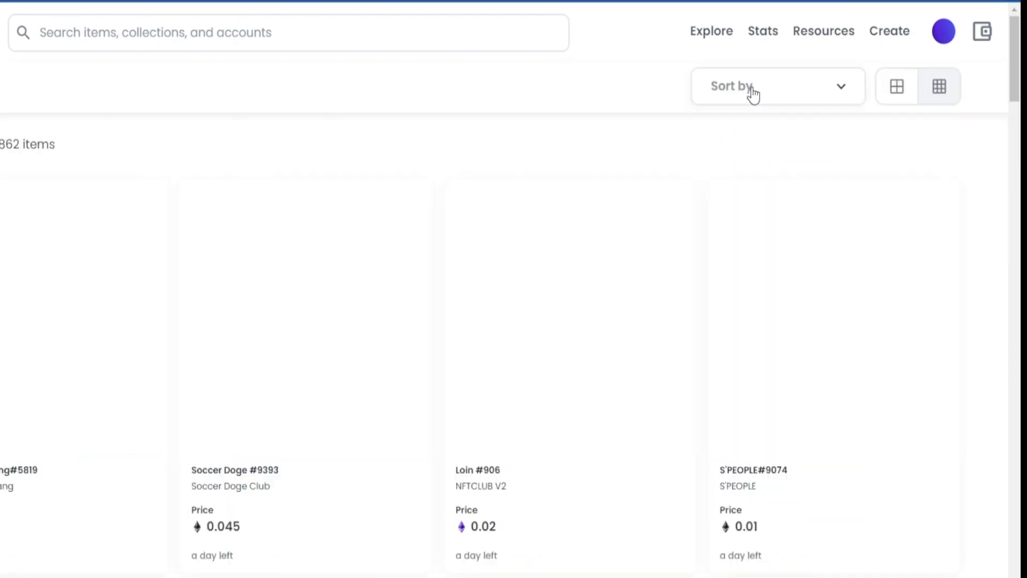
pyautogui.click(733, 97)
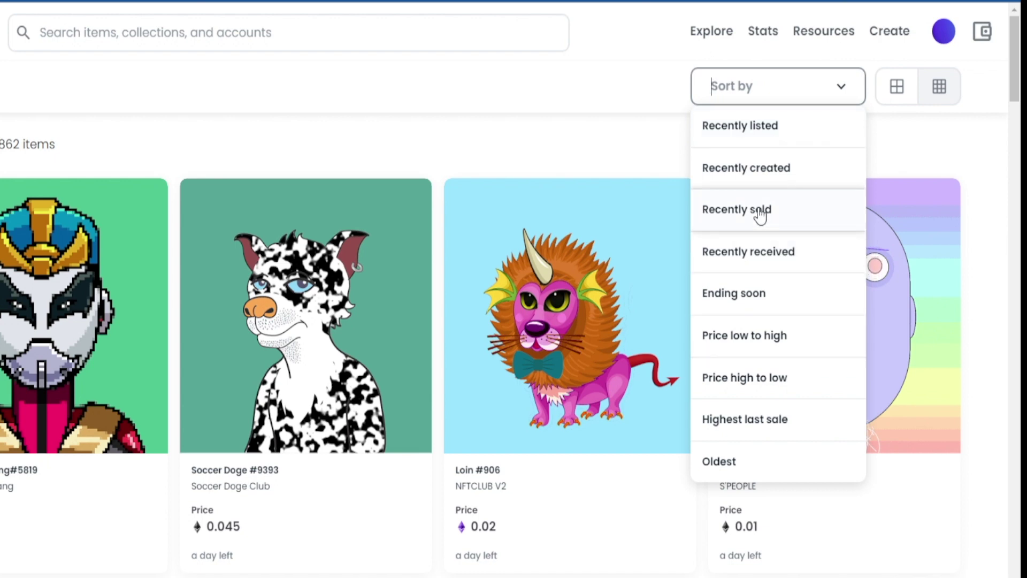
pyautogui.click(755, 388)
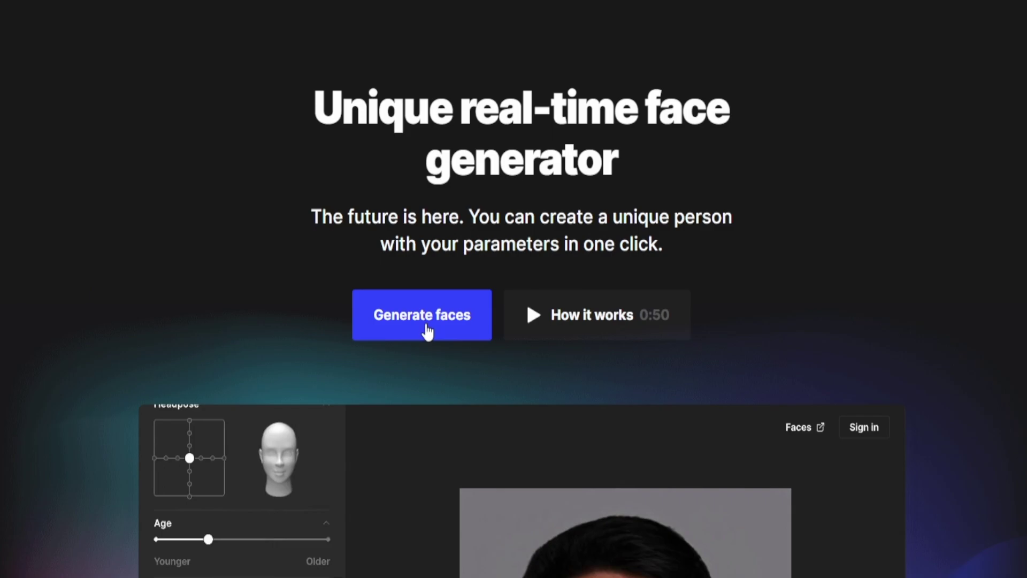
# Launch the Face Generator from the Generated Photos landing page
pyautogui.click(427, 331)
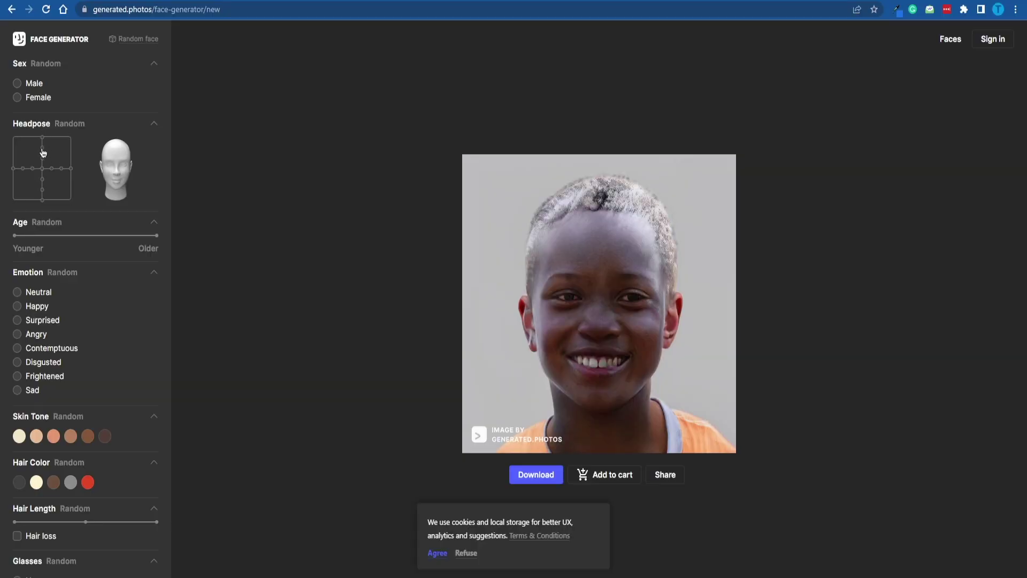
# Set the face's head pose to top-centre, age to mid-range and emotion to Contemptuous
pyautogui.click(42, 149)
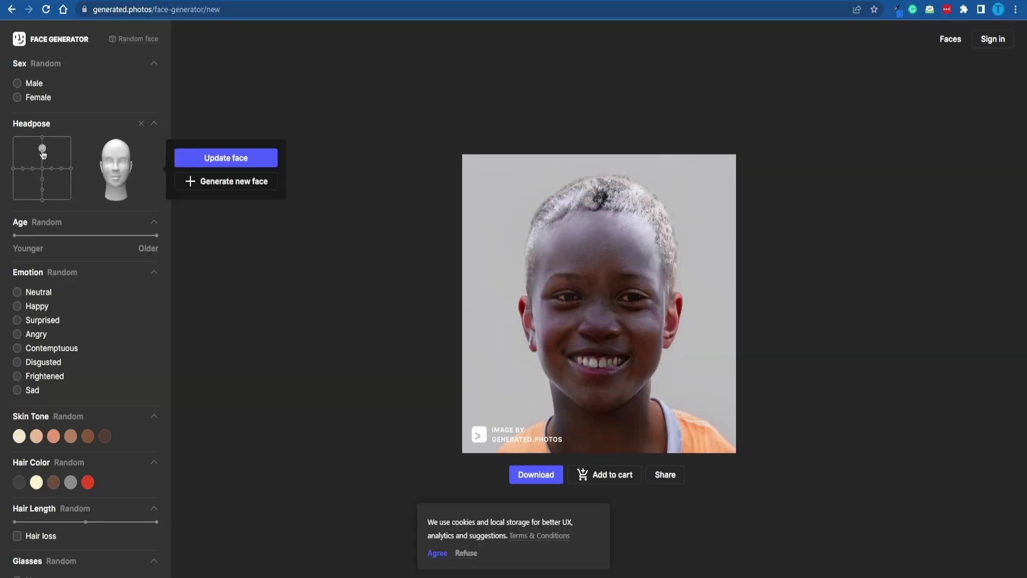
pyautogui.click(218, 168)
pyautogui.click(70, 235)
pyautogui.click(240, 226)
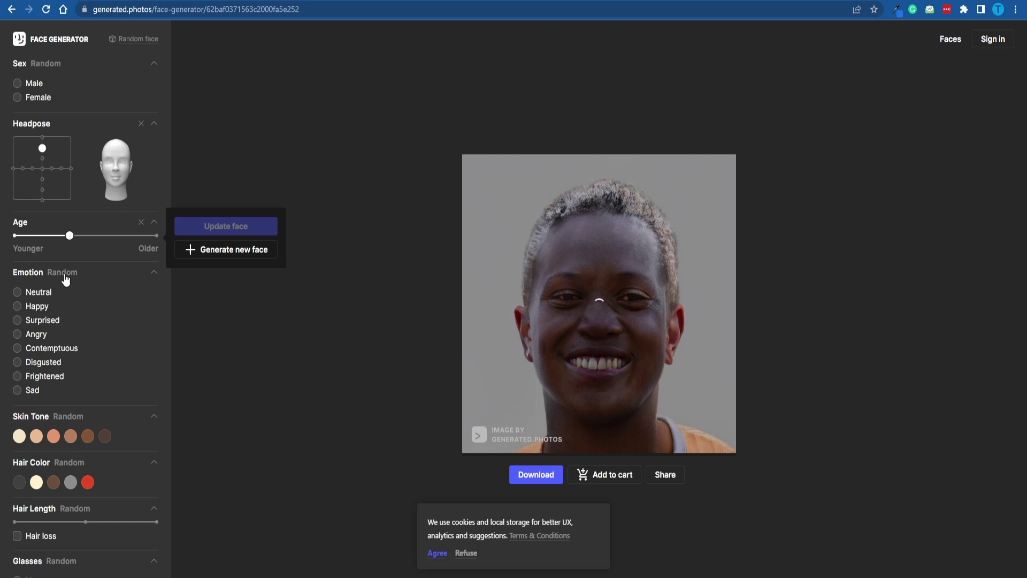
pyautogui.click(64, 274)
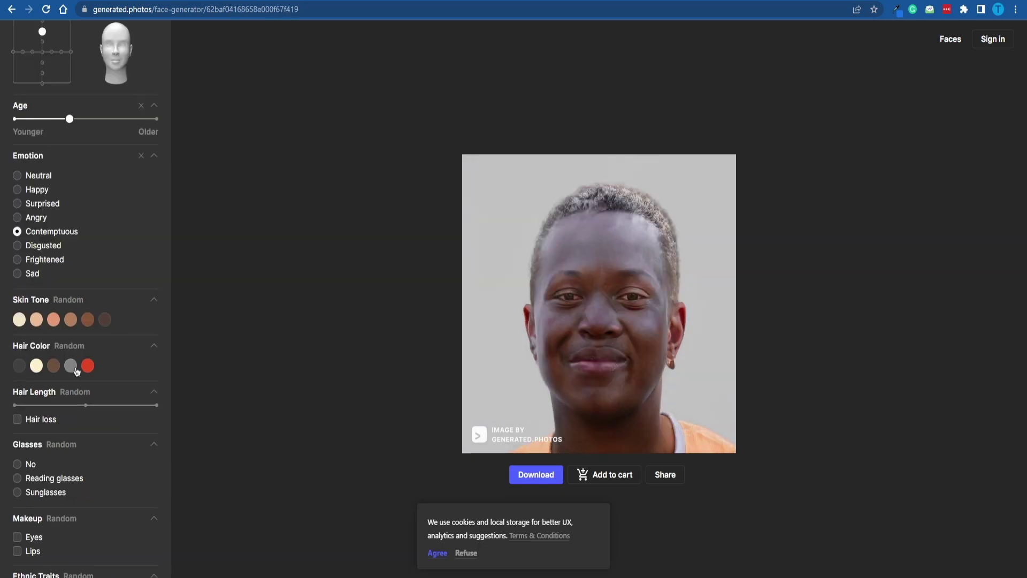
# Give the face red hair, no glasses and male sex, updating after each
pyautogui.click(88, 366)
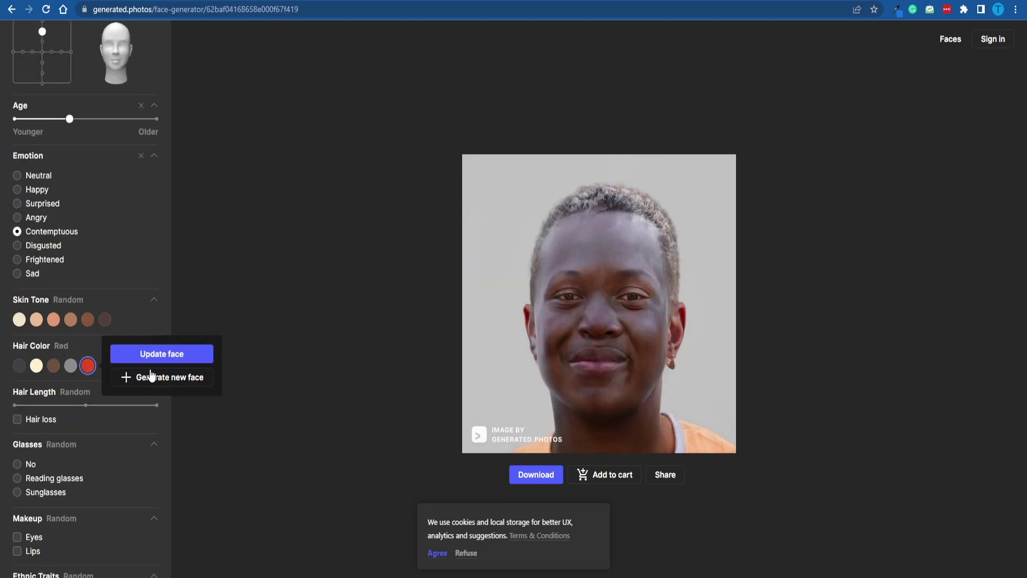
pyautogui.click(159, 355)
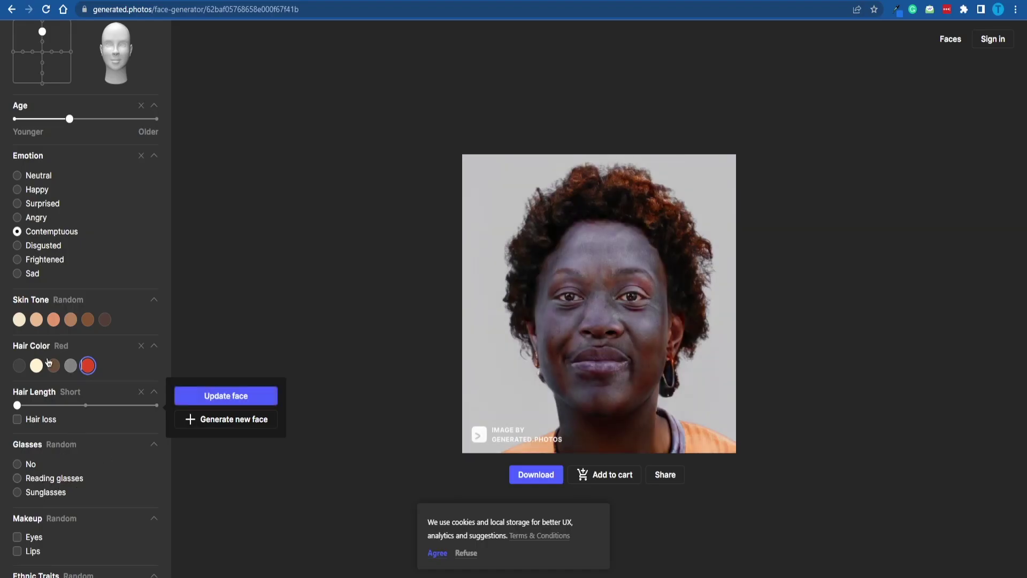
pyautogui.scroll(-1, 20, 486)
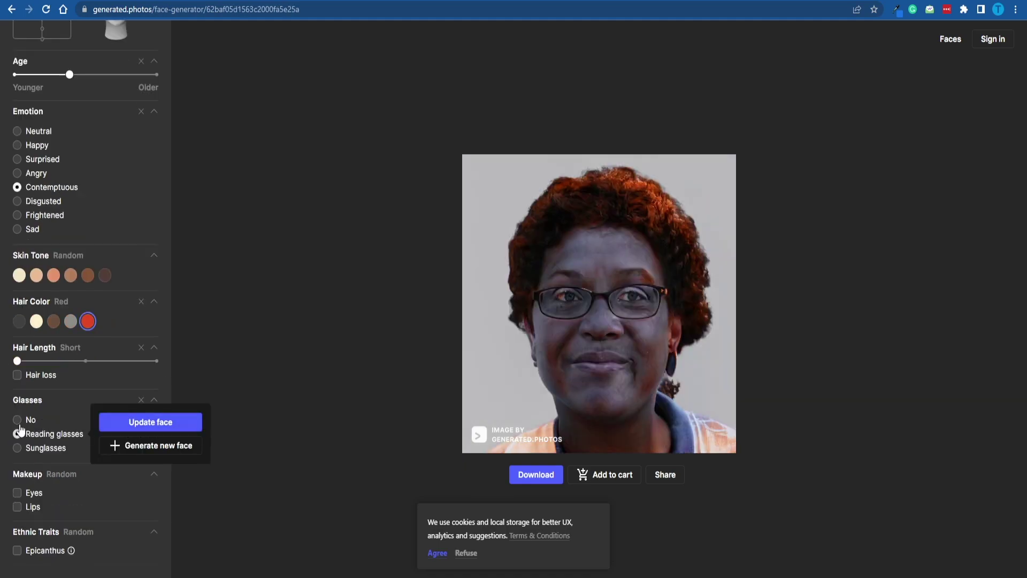
pyautogui.click(17, 420)
pyautogui.click(115, 409)
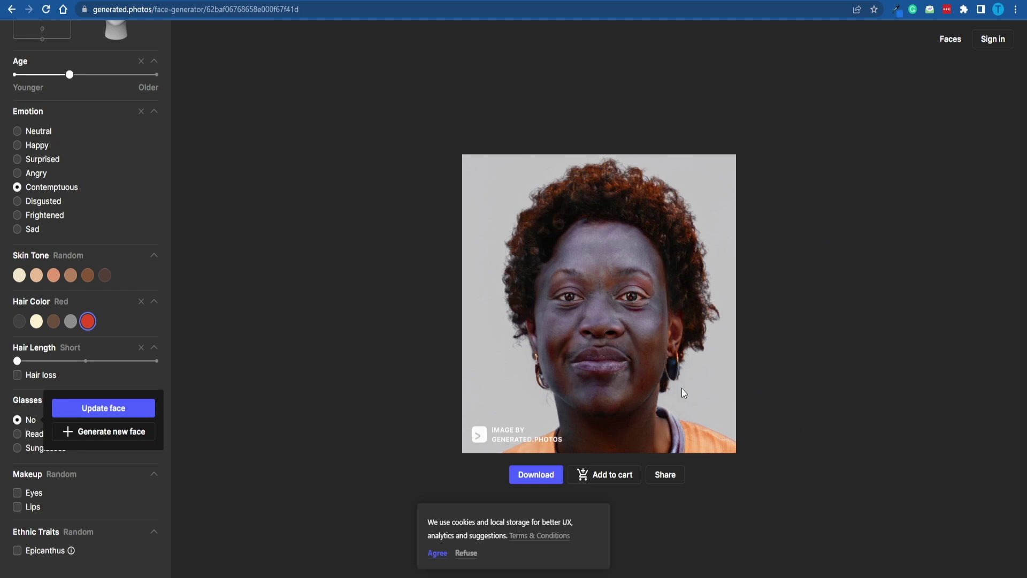
pyautogui.scroll(3, 140, 326)
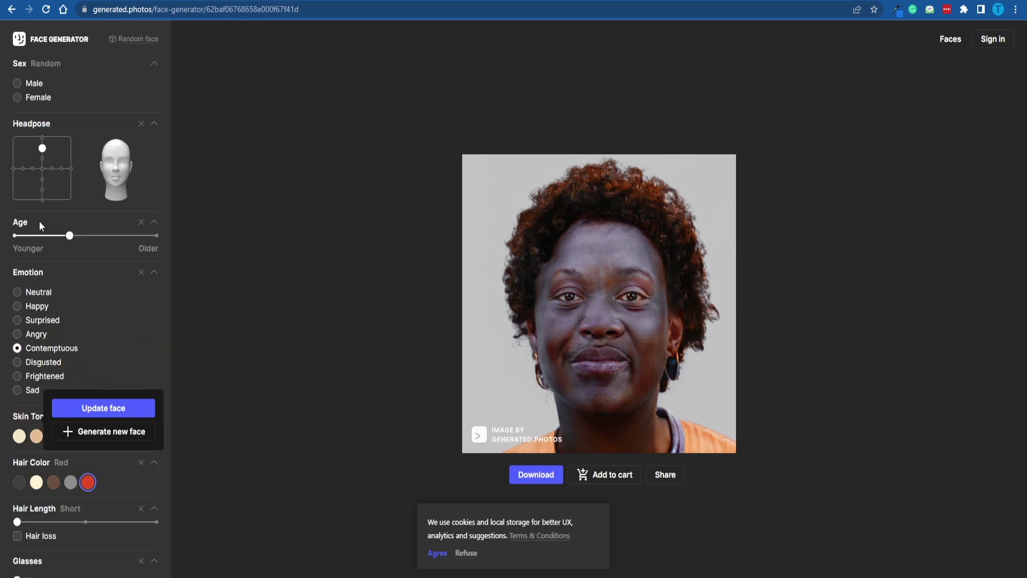
pyautogui.click(18, 83)
pyautogui.click(100, 79)
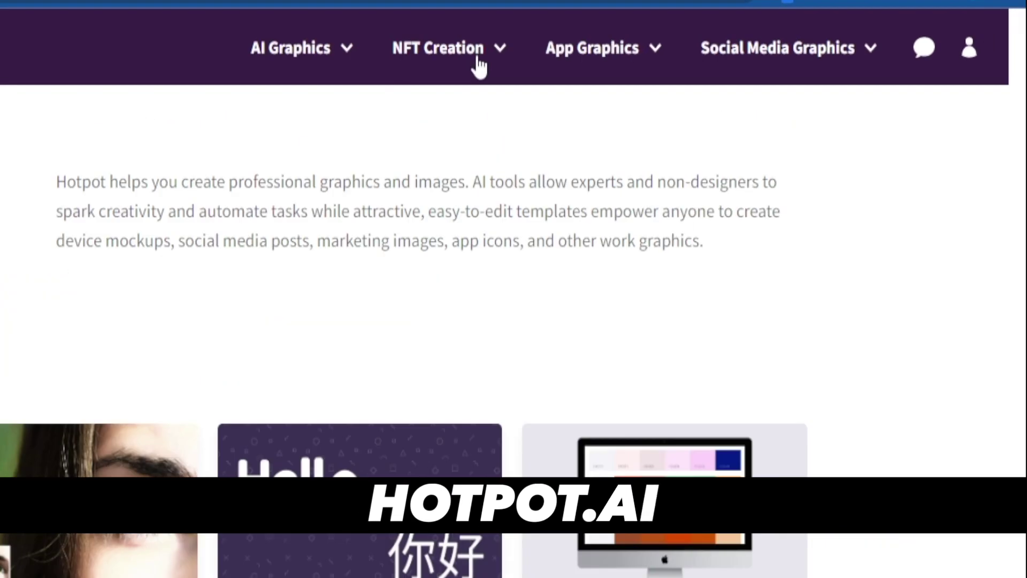
# Open Hotpot.ai's AI NFT Maker and set the art style to Japanese Art
pyautogui.click(473, 58)
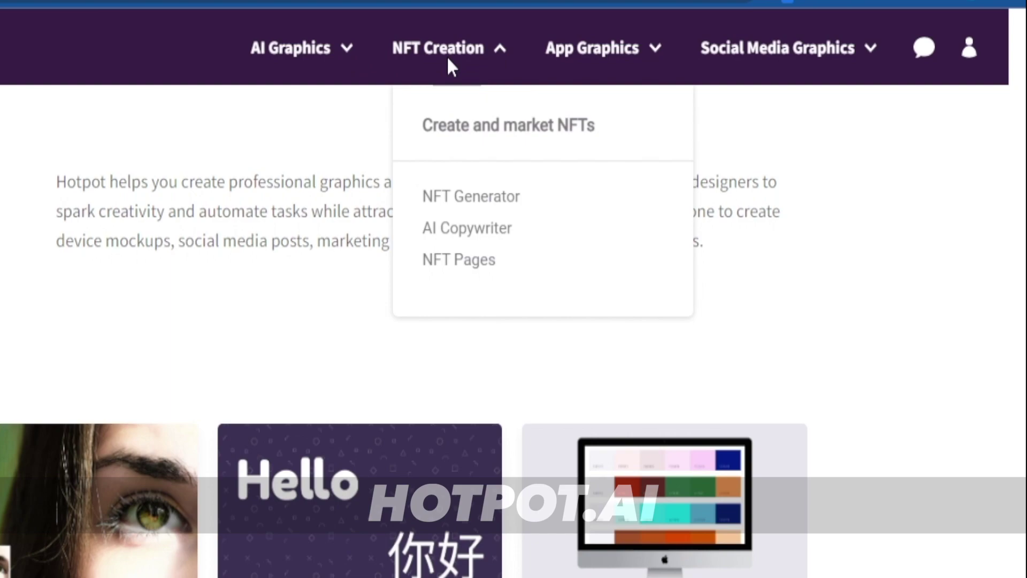
pyautogui.click(443, 198)
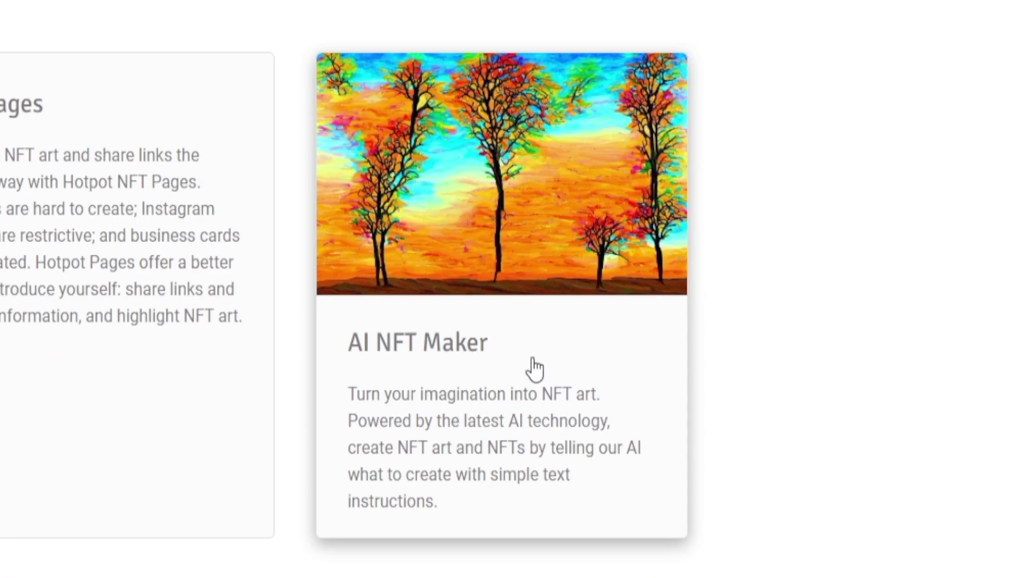
pyautogui.click(492, 317)
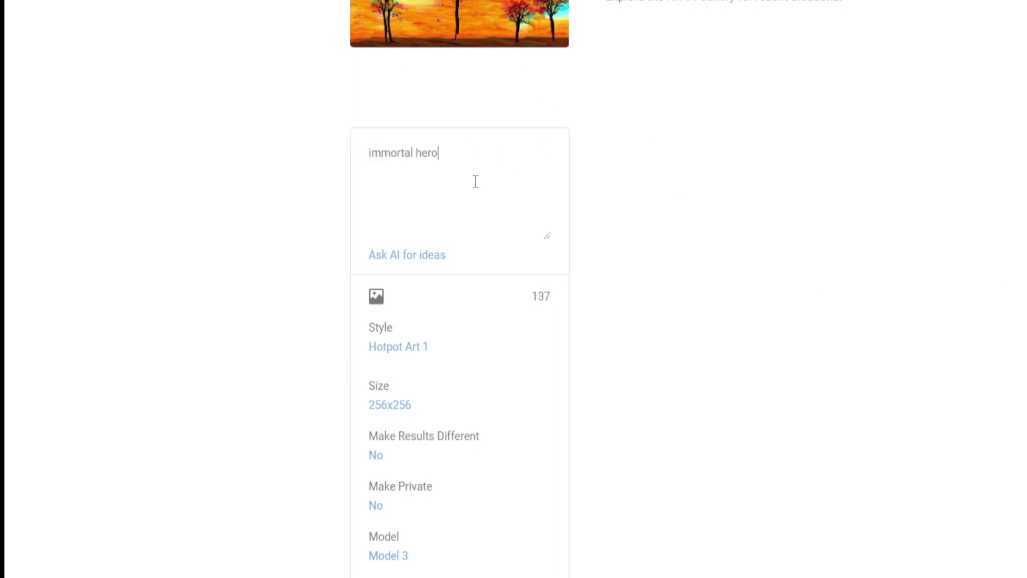
pyautogui.click(418, 356)
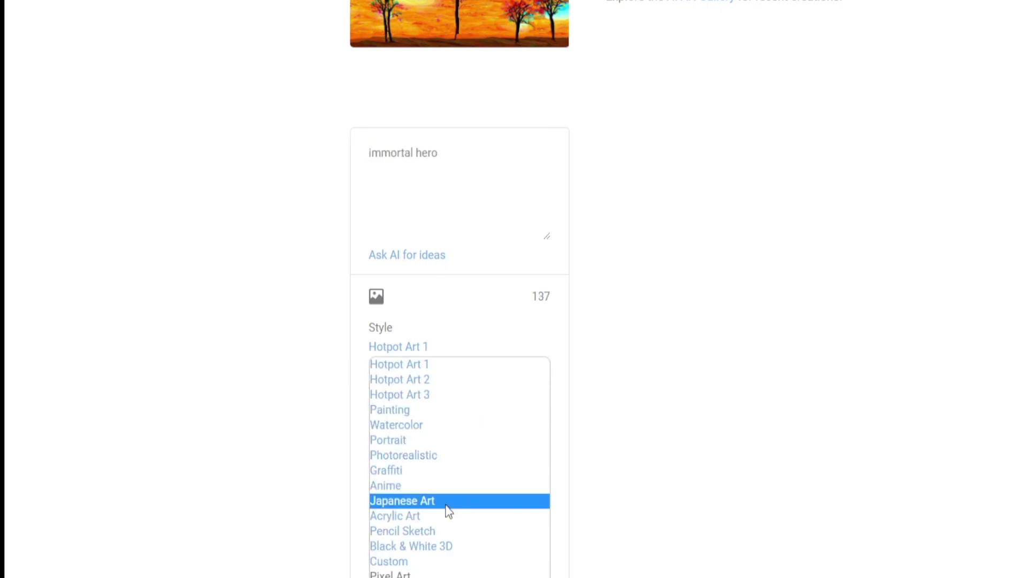
pyautogui.click(429, 506)
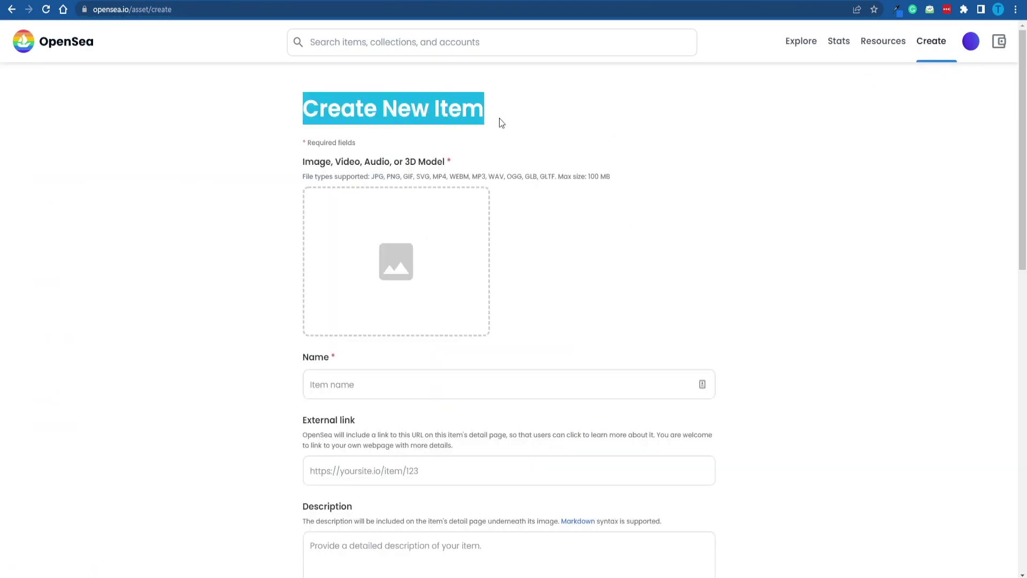
pyautogui.click(601, 130)
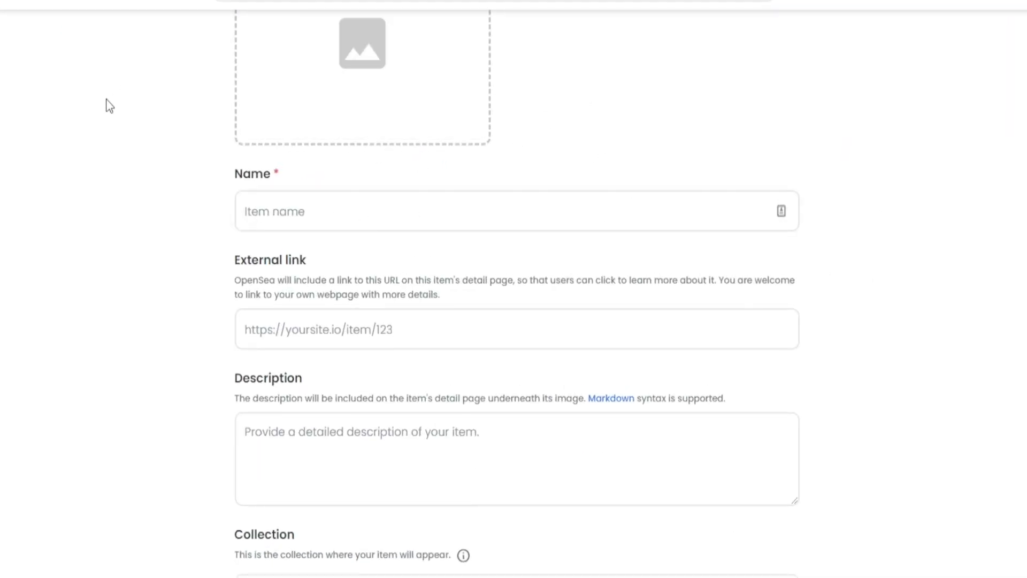
pyautogui.scroll(4, 583, 284)
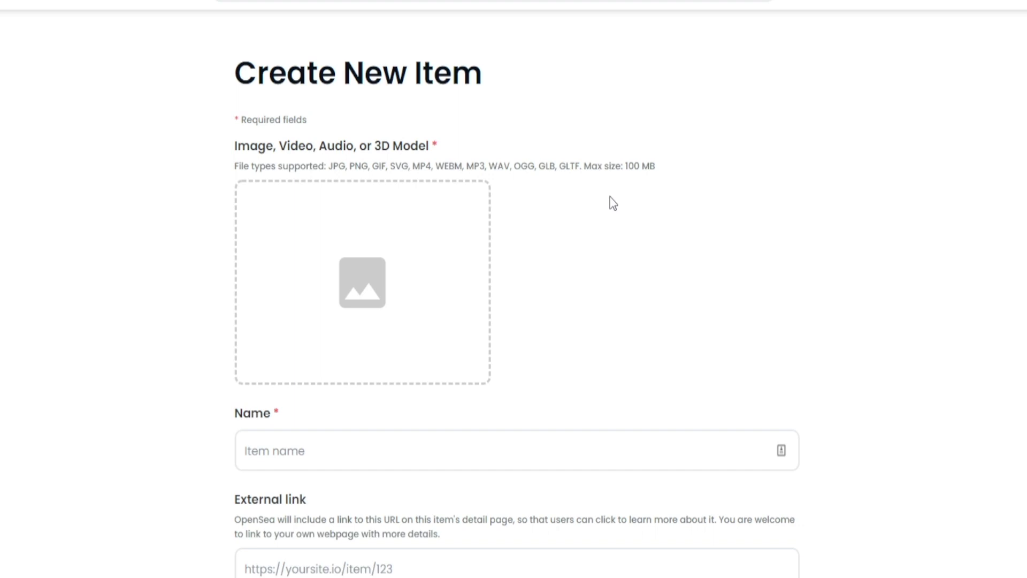
pyautogui.scroll(-8, 615, 265)
pyautogui.scroll(3, 587, 285)
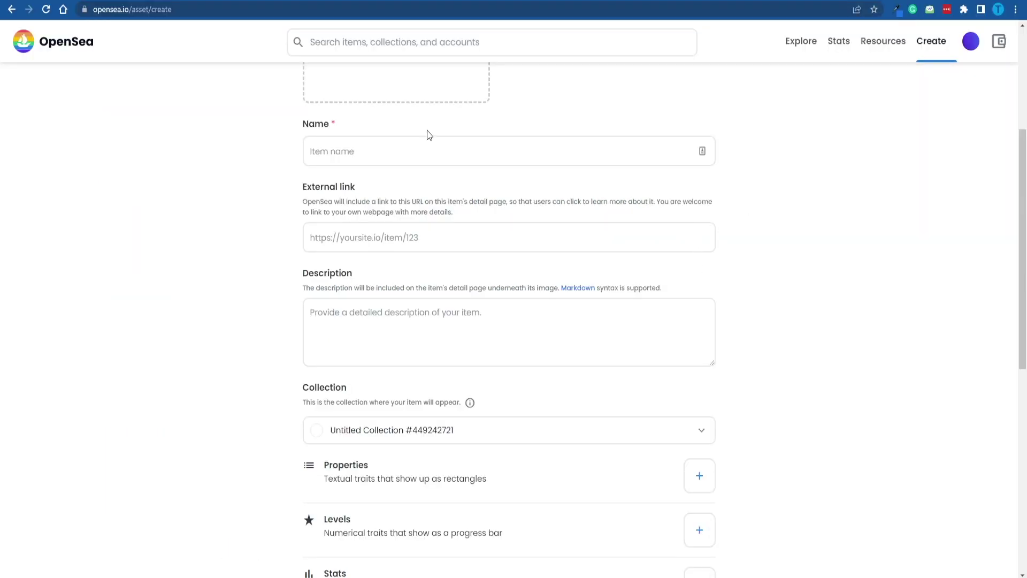
pyautogui.scroll(-6, 856, 315)
pyautogui.scroll(1, 819, 348)
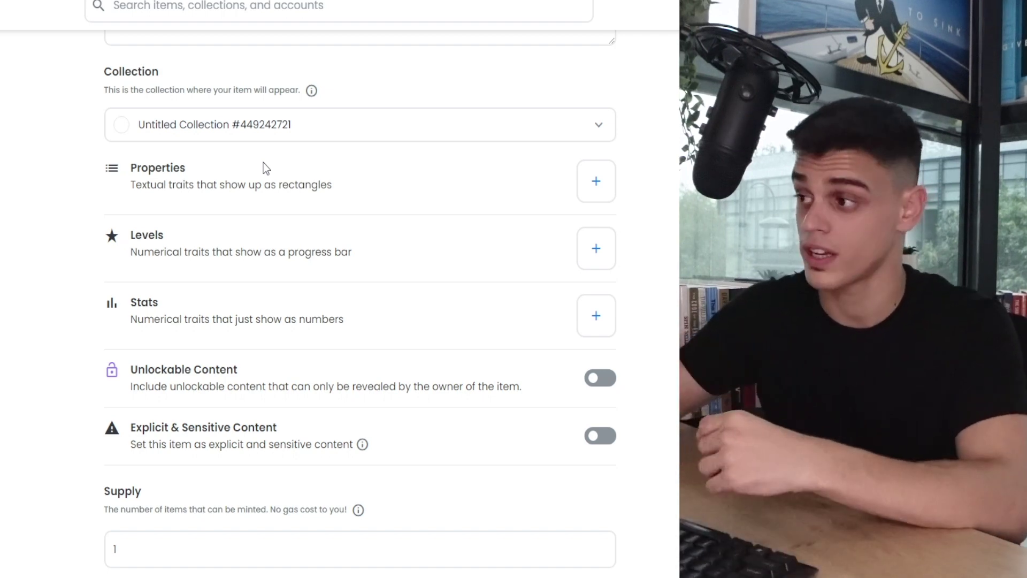
pyautogui.click(597, 177)
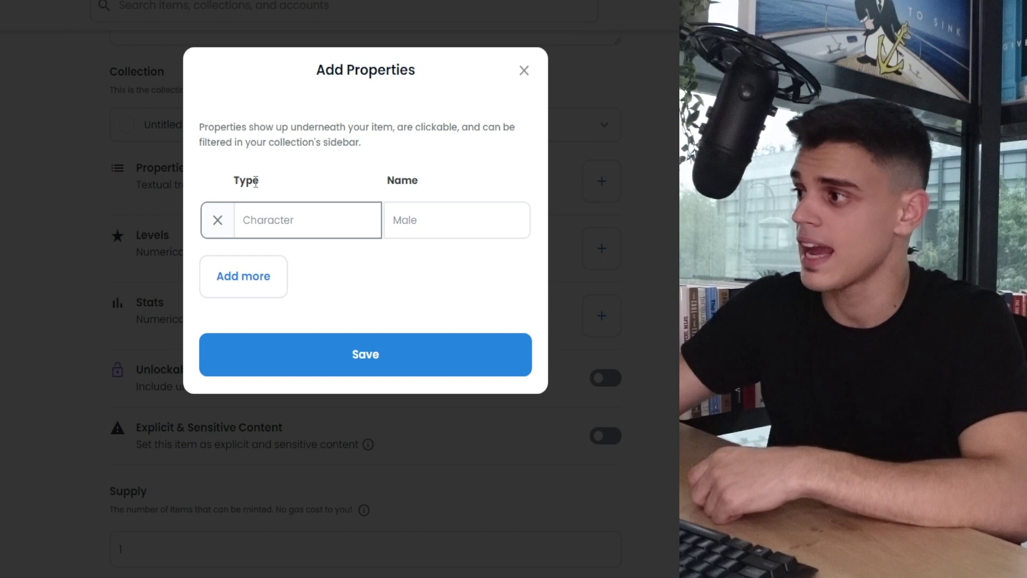
pyautogui.click(524, 70)
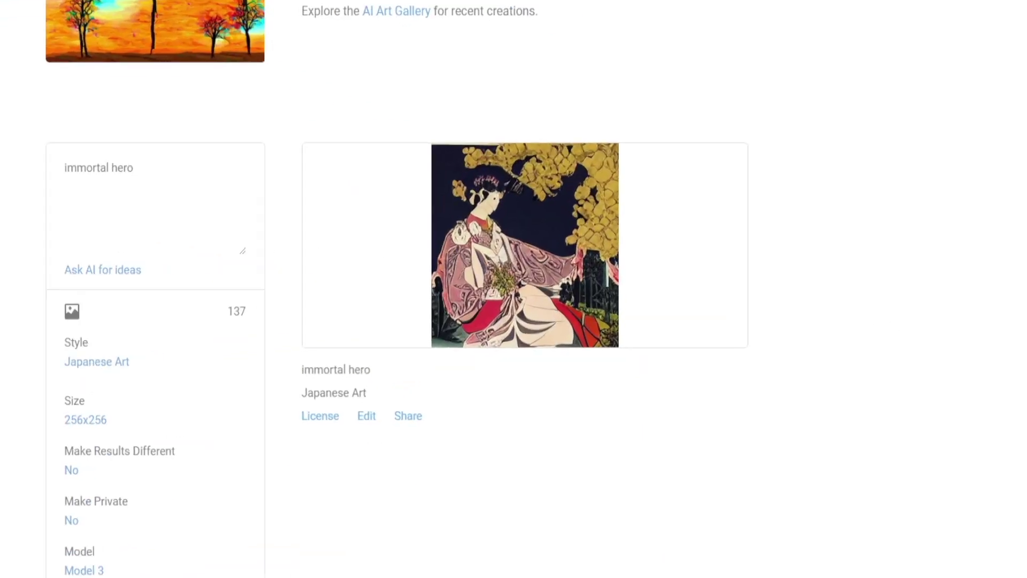
pyautogui.scroll(2, 614, 376)
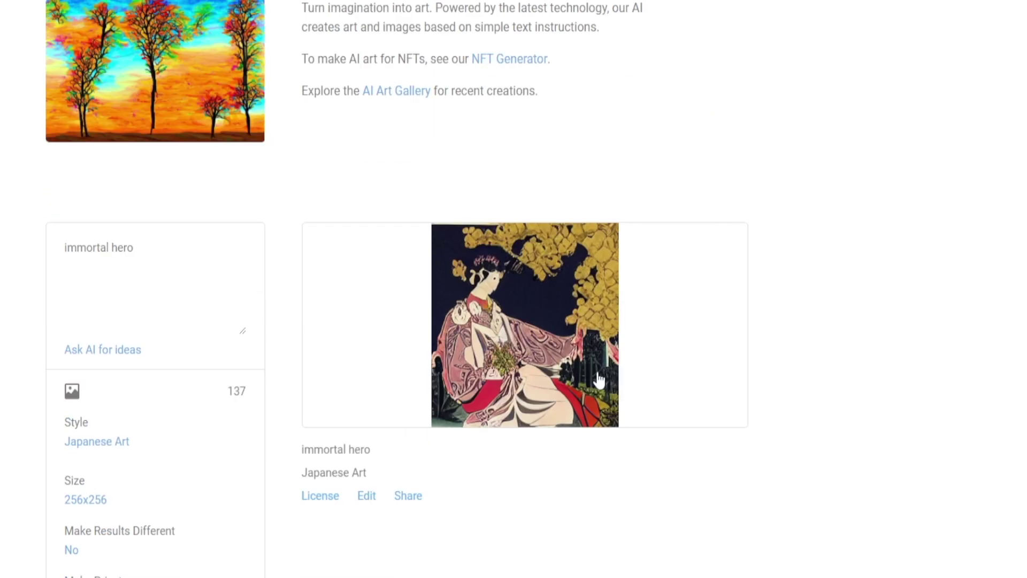
pyautogui.scroll(-10, 644, 468)
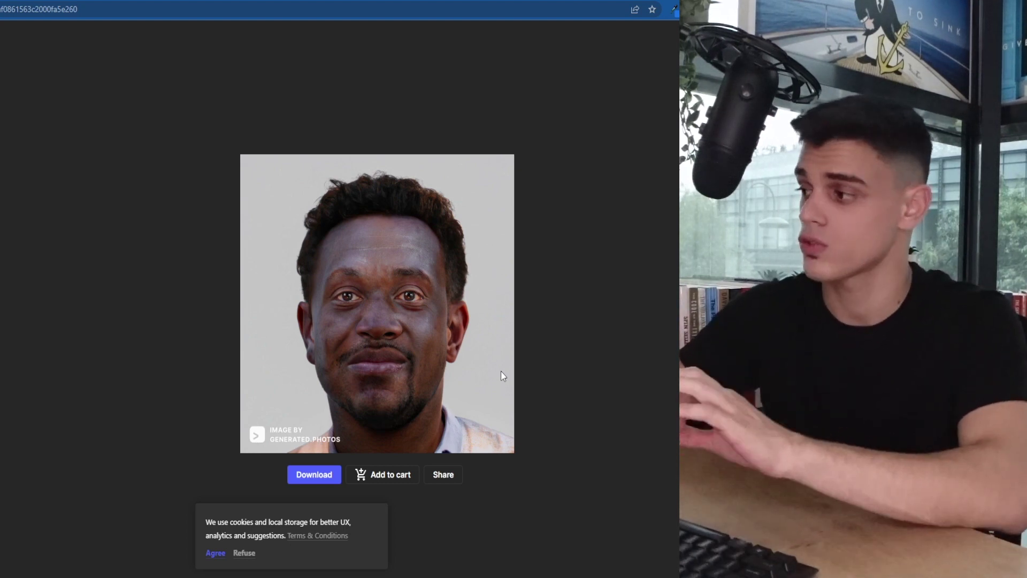
pyautogui.scroll(-1, 313, 484)
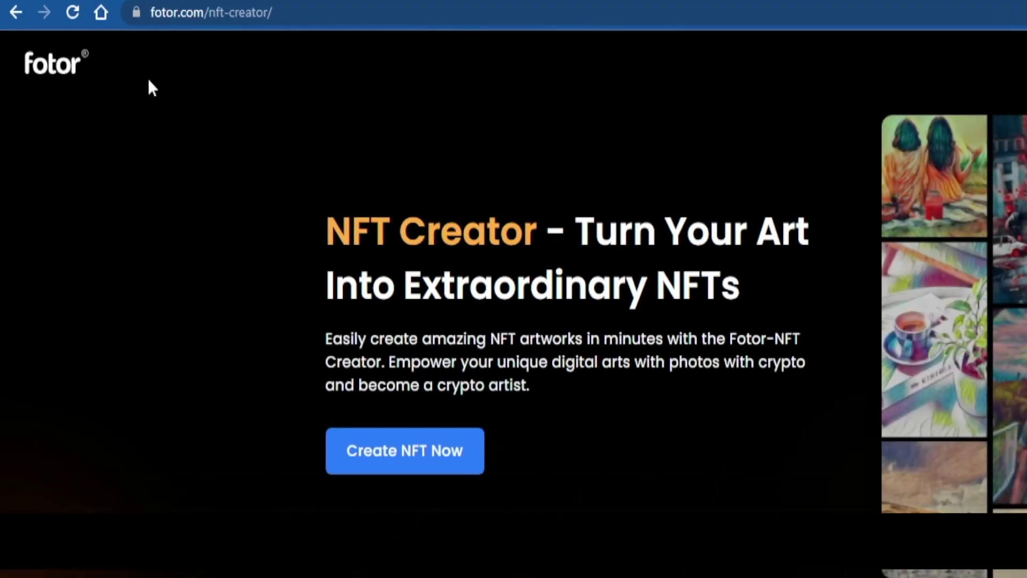
# Upload the generated portrait to Fotor GoArt and lower the Pop Art intensity to 80
pyautogui.moveTo(327, 236); pyautogui.dragTo(550, 241)
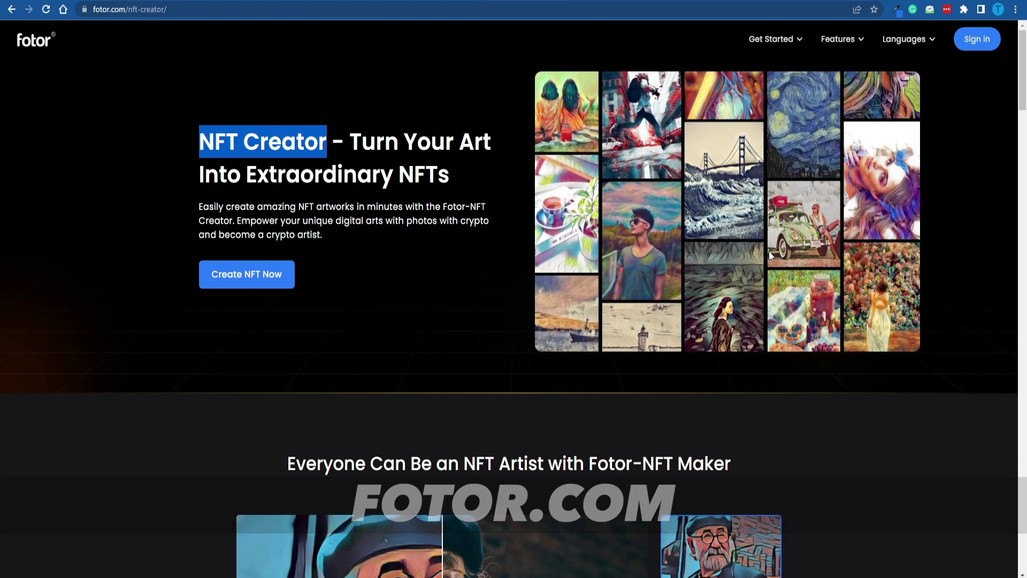
pyautogui.scroll(-5, 768, 252)
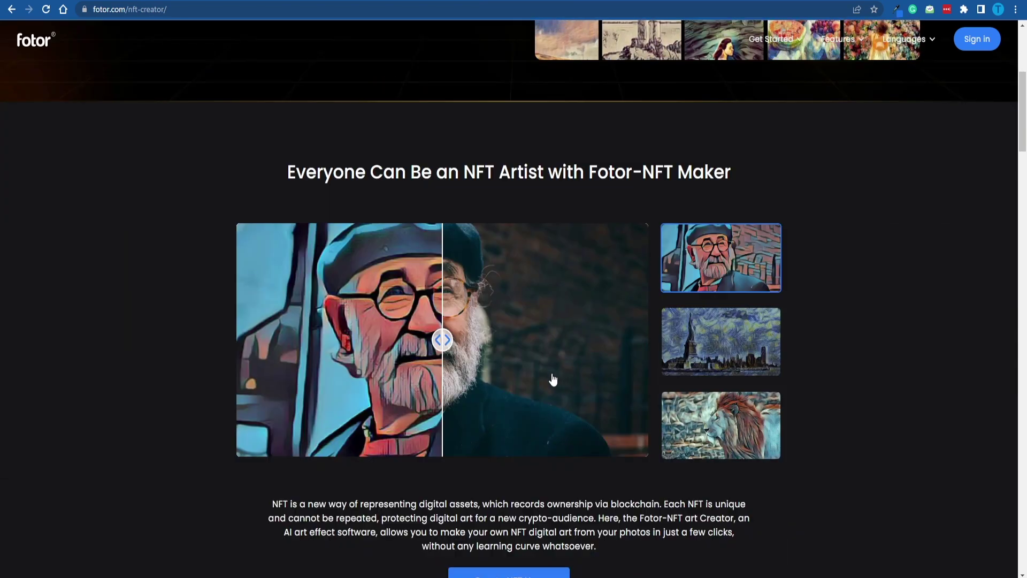
pyautogui.moveTo(442, 343); pyautogui.dragTo(438, 367)
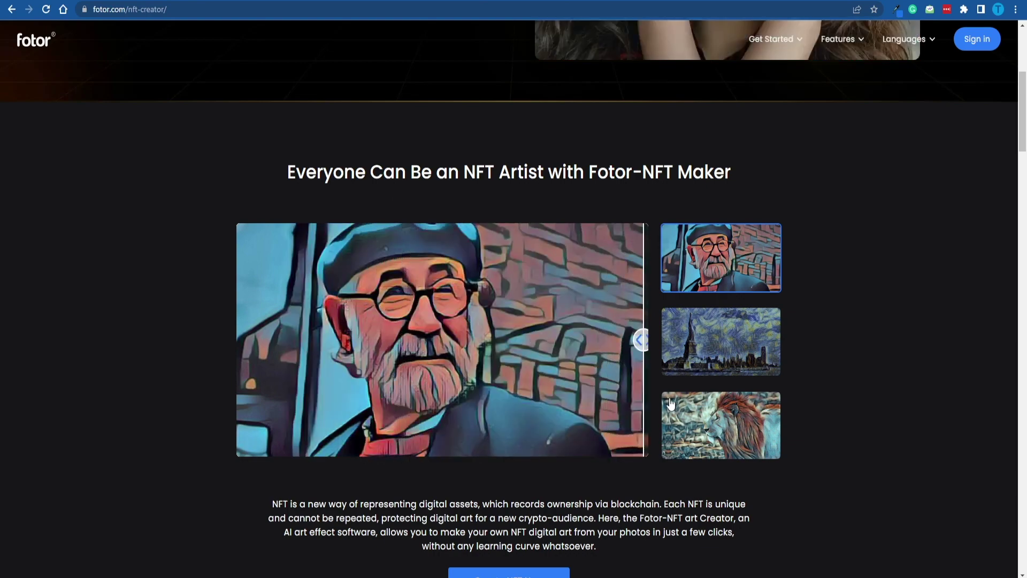
pyautogui.scroll(-3, 741, 189)
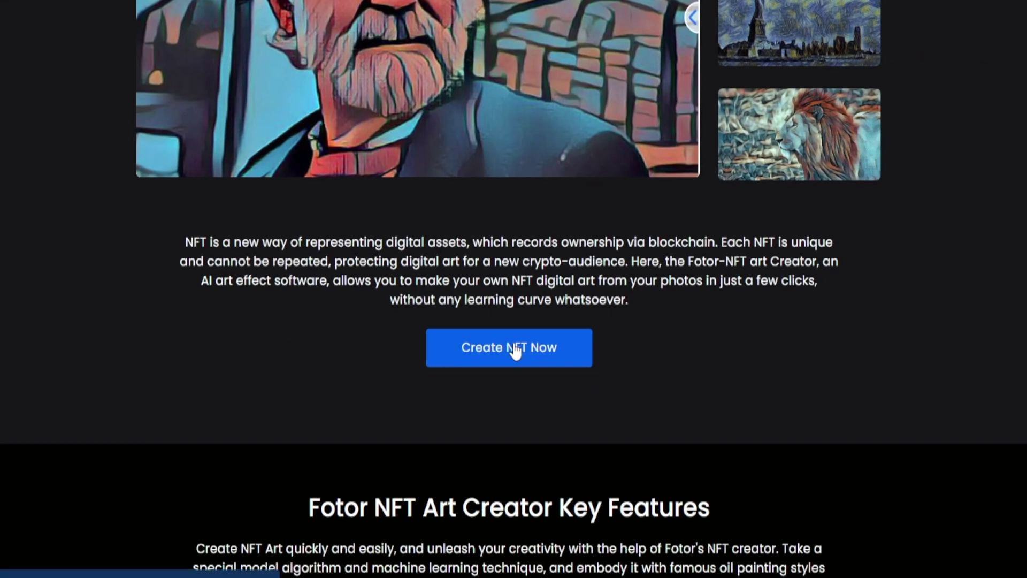
pyautogui.click(514, 349)
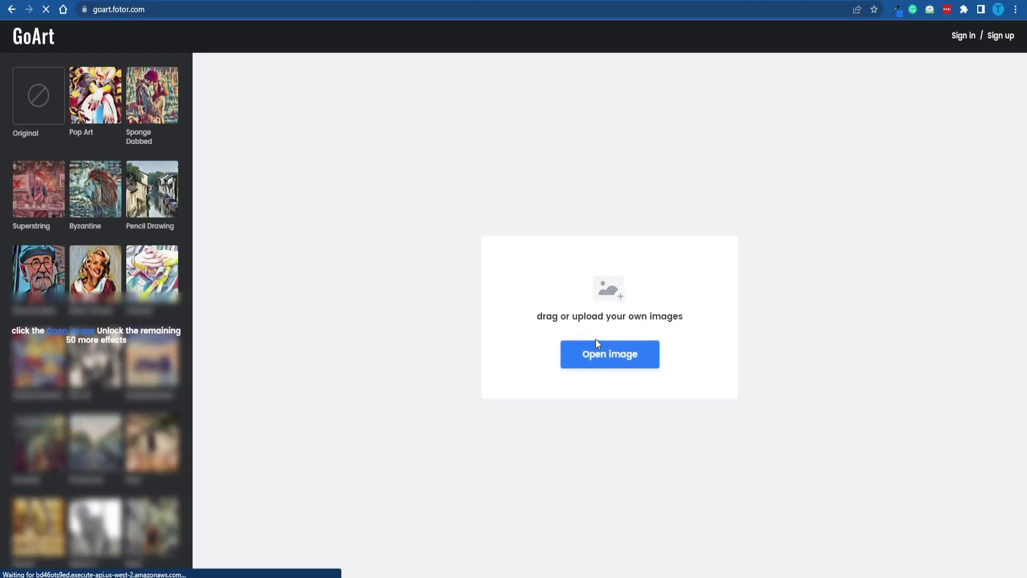
pyautogui.click(596, 342)
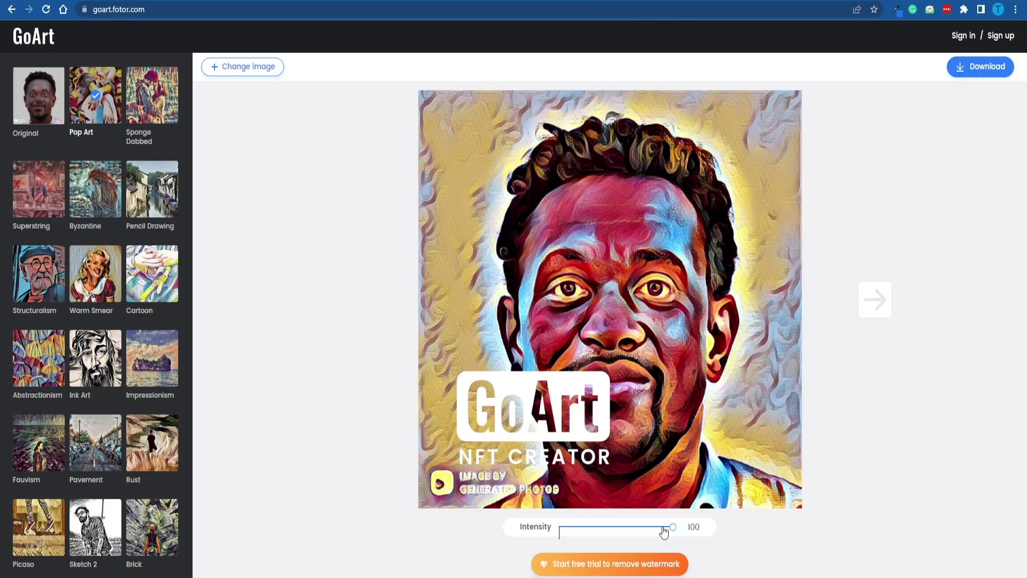
pyautogui.moveTo(387, 527); pyautogui.dragTo(380, 528)
pyautogui.moveTo(621, 525); pyautogui.dragTo(653, 533)
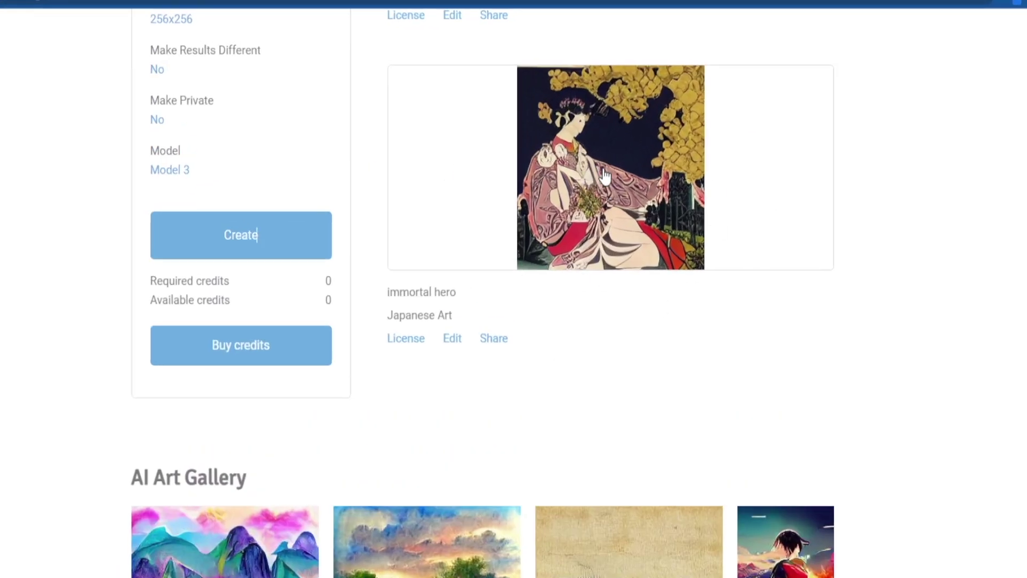
# Open the immortal hero Japanese Art image and choose Save image as to download it
pyautogui.click(604, 168)
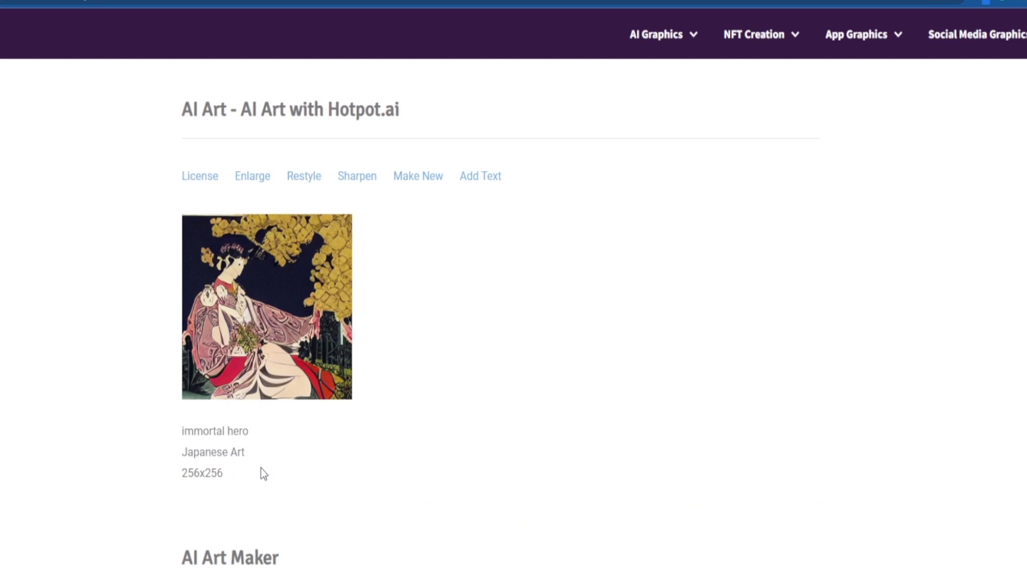
pyautogui.rightClick(385, 251)
pyautogui.click(472, 285)
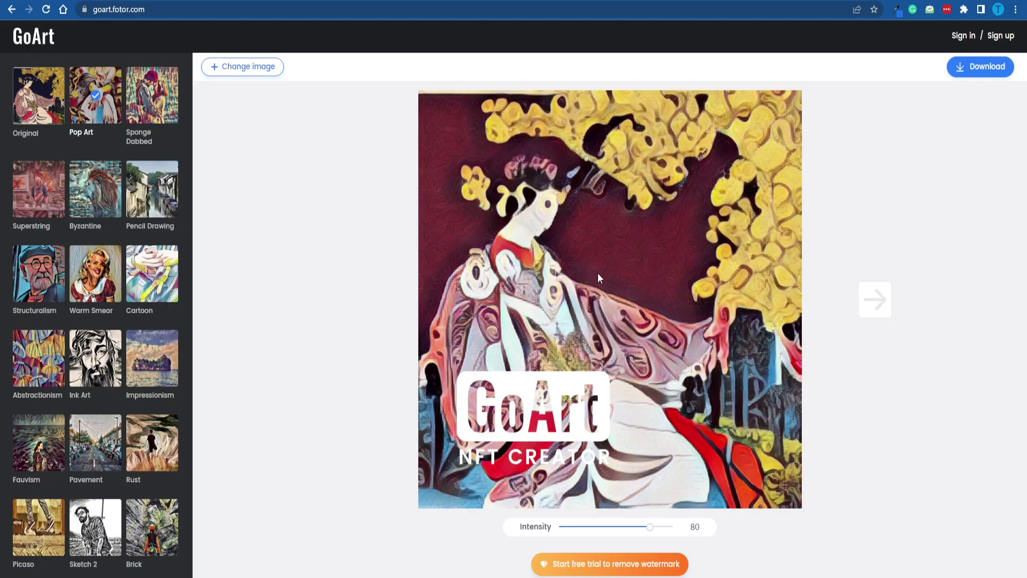
# Drag the Pop Art intensity slider up to 100
pyautogui.moveTo(614, 526); pyautogui.dragTo(753, 537)
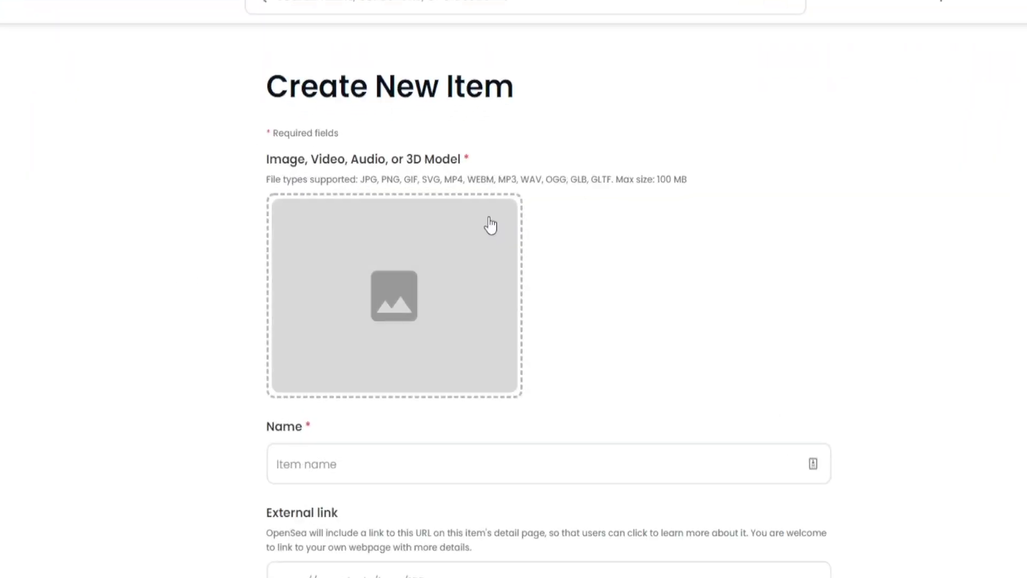
# Upload the Japanese Art image and name the item 'Japanese Hero'
pyautogui.click(431, 295)
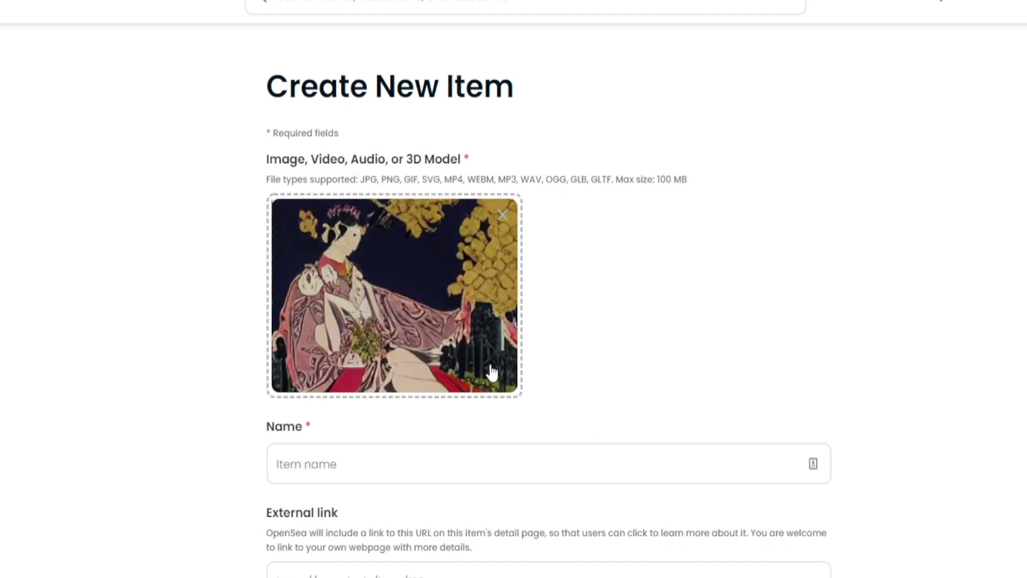
pyautogui.click(349, 446)
pyautogui.write('Japan')
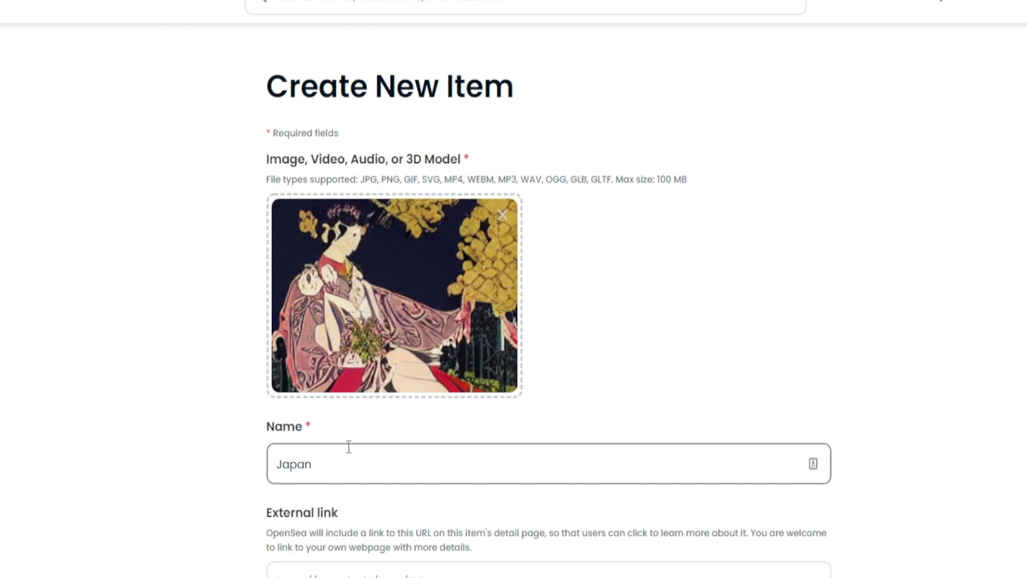
pyautogui.write('ese Hero')
pyautogui.scroll(-4, 280, 283)
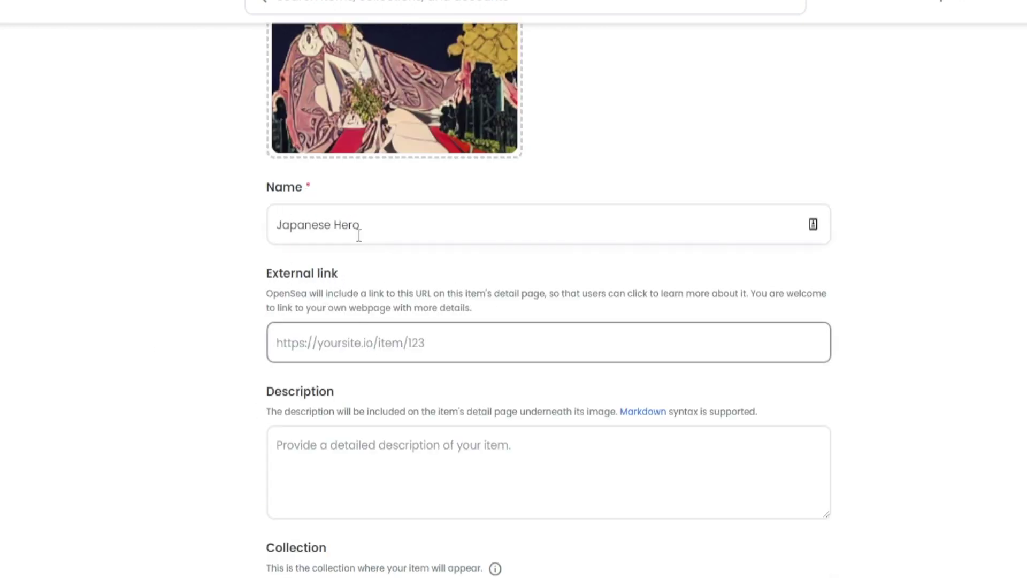
pyautogui.scroll(2, 371, 242)
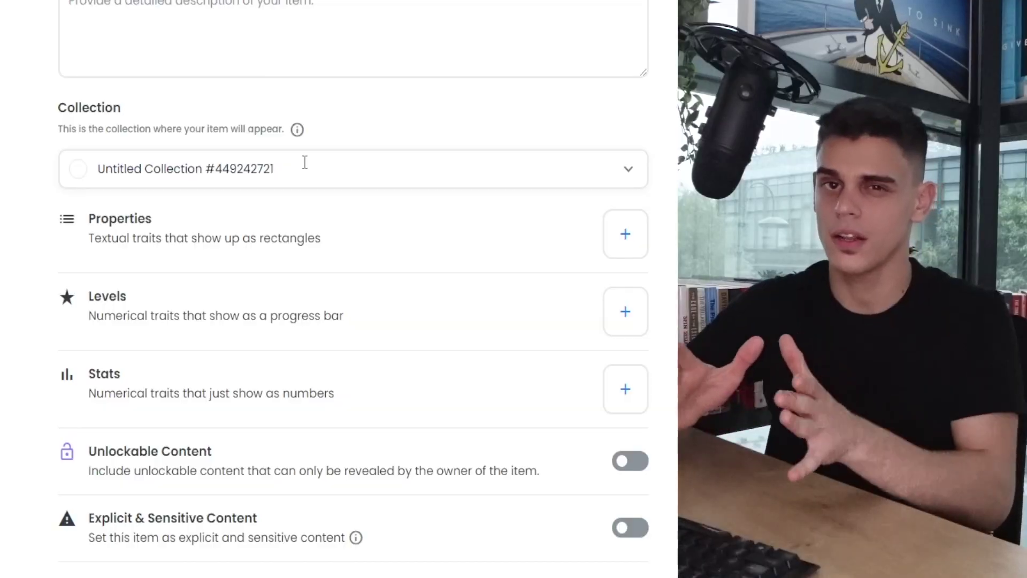
# Select the Collection field, then go back to the OpenSea marketplace listing
pyautogui.click(300, 162)
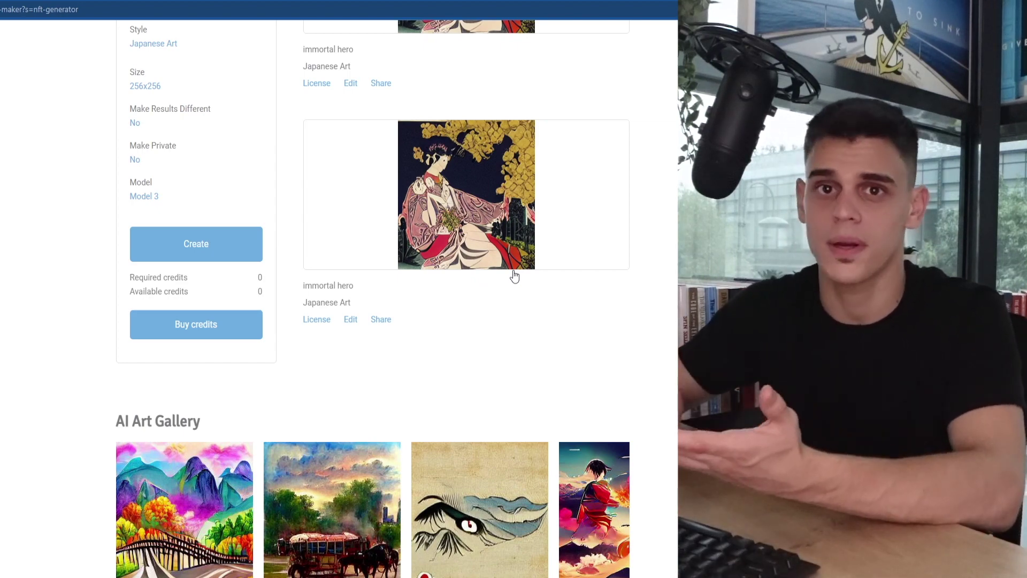
pyautogui.scroll(8, 578, 139)
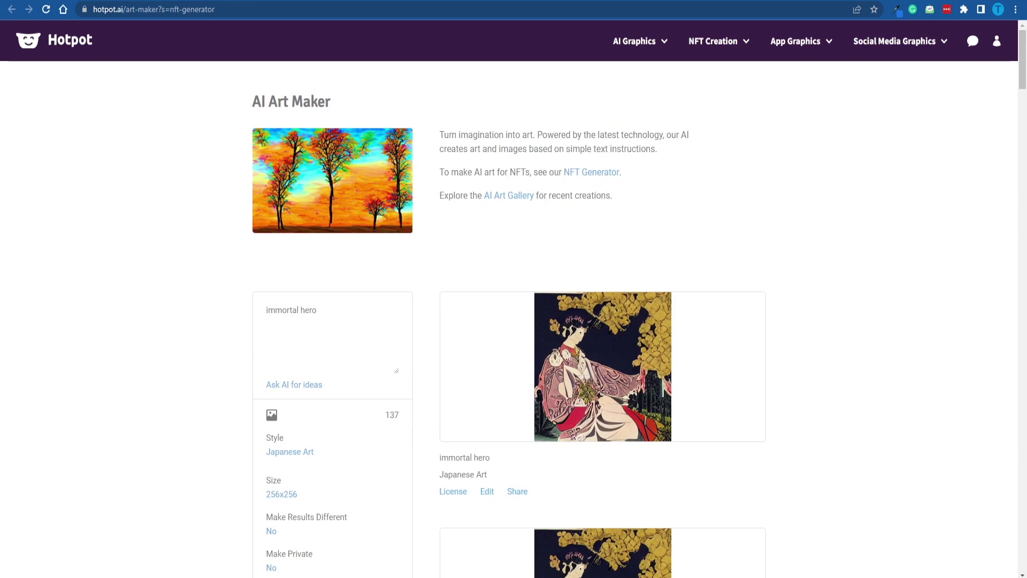
pyautogui.hotkey('alt', 'Left')
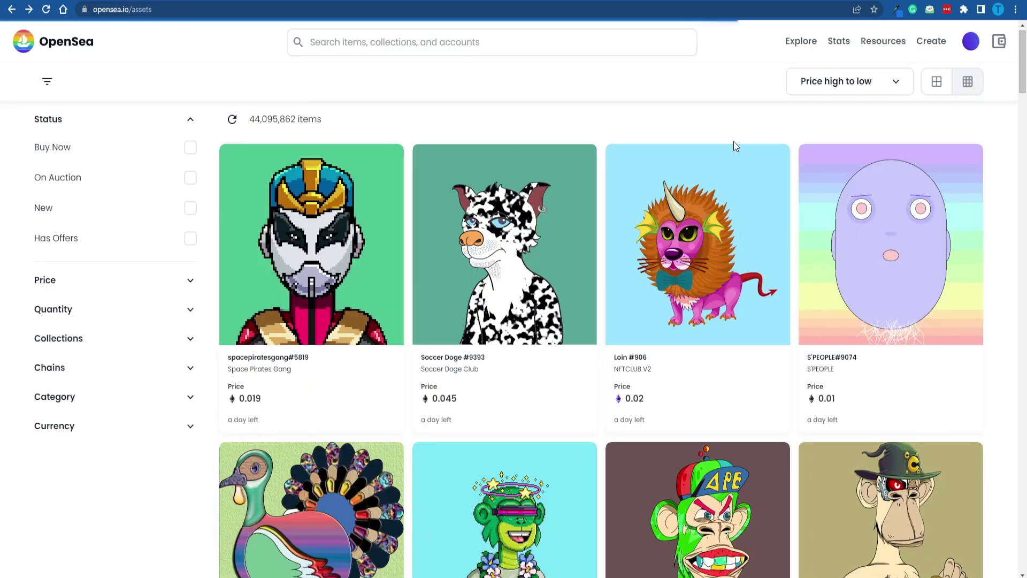